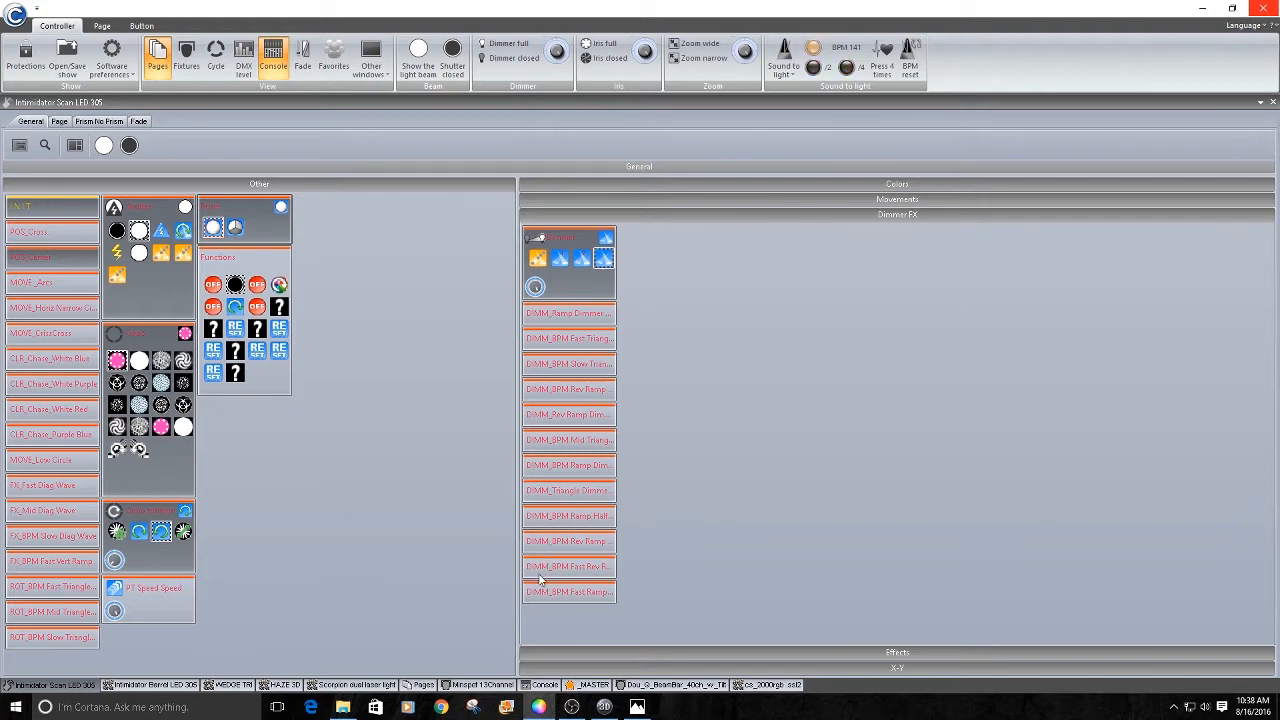
Step: Review the Compushow structure diagram in Photos, and return to the lighting controller
click(640, 707)
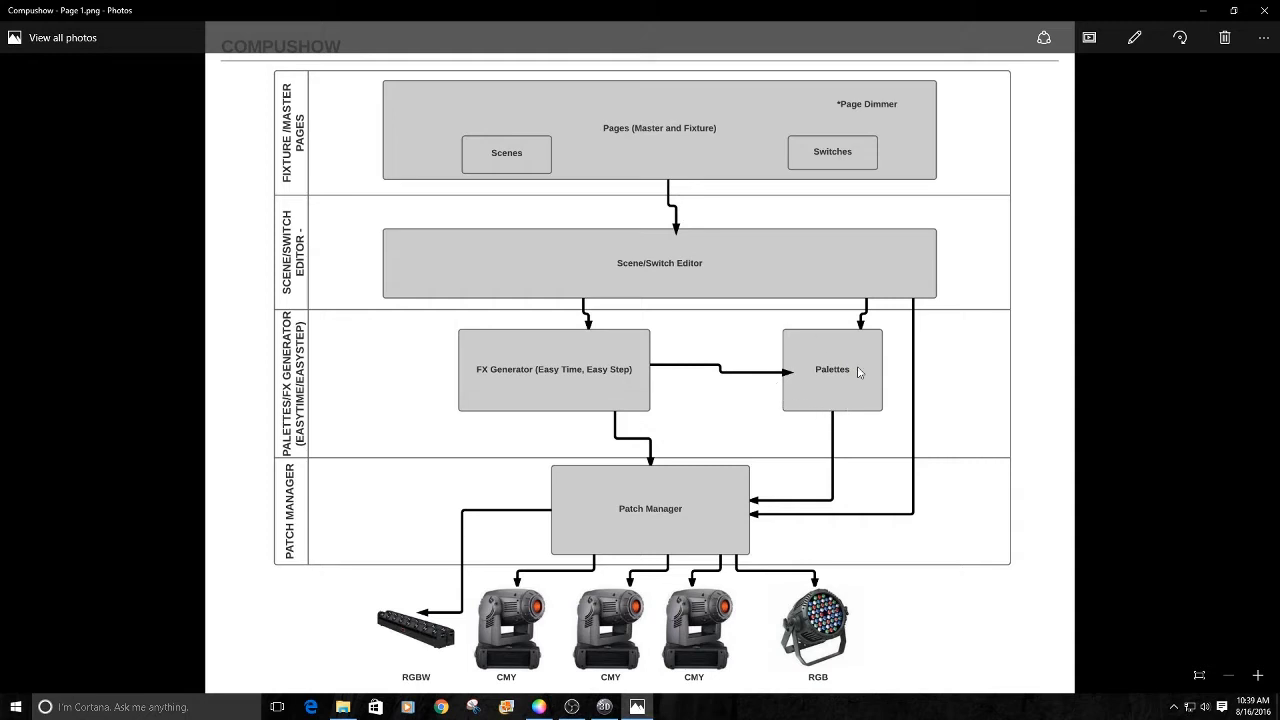
click(540, 707)
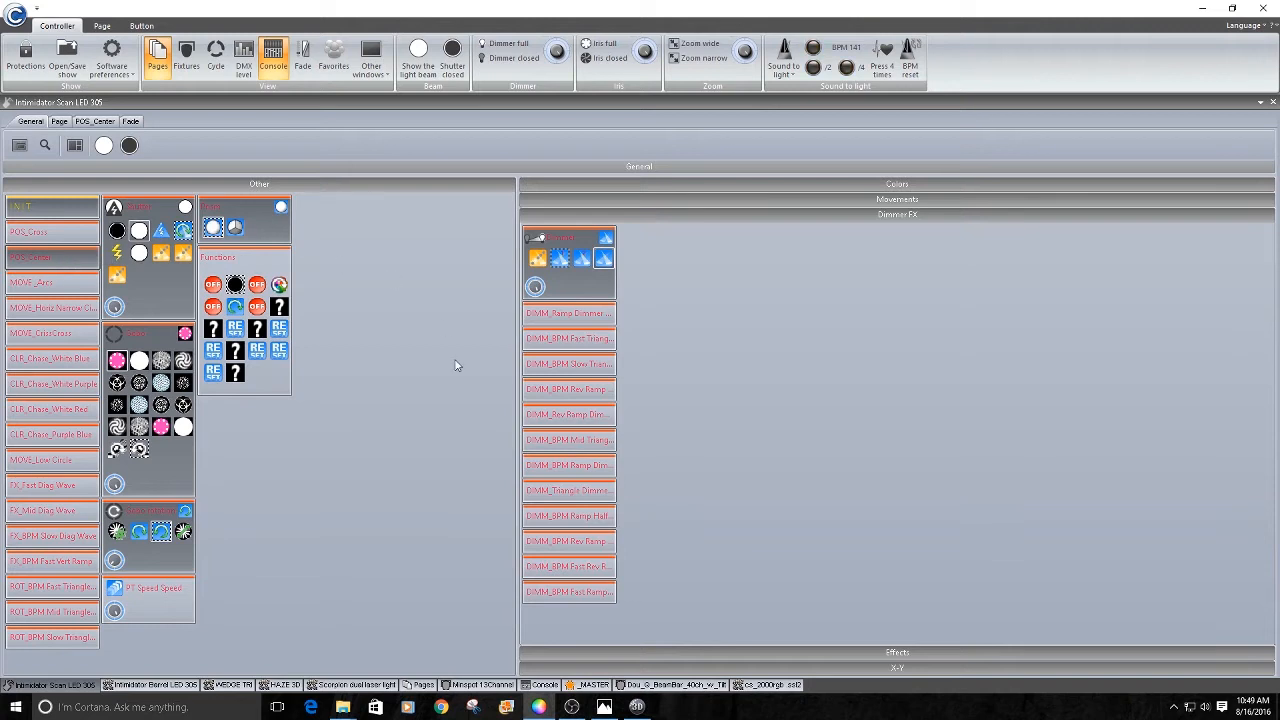
Step: Preview the POS_Center position in the Easy View 3D window, inspect its scene in the editor, and close the editor
click(638, 708)
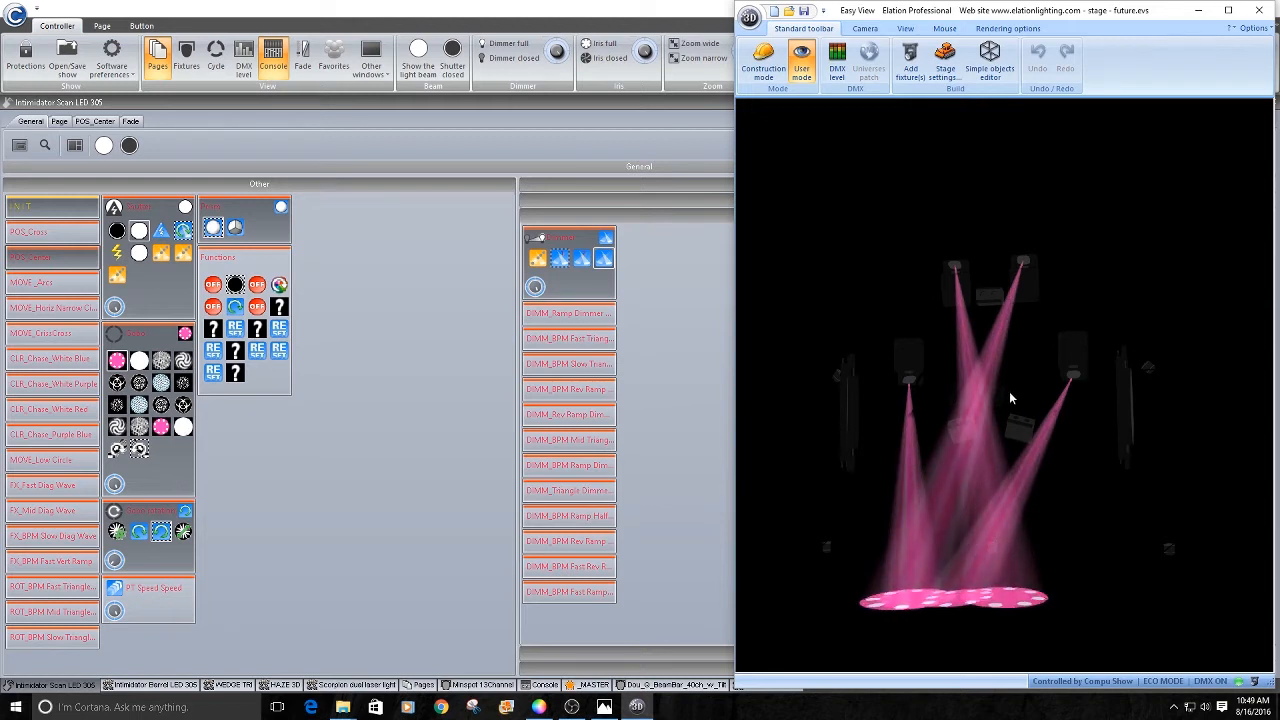
click(52, 263)
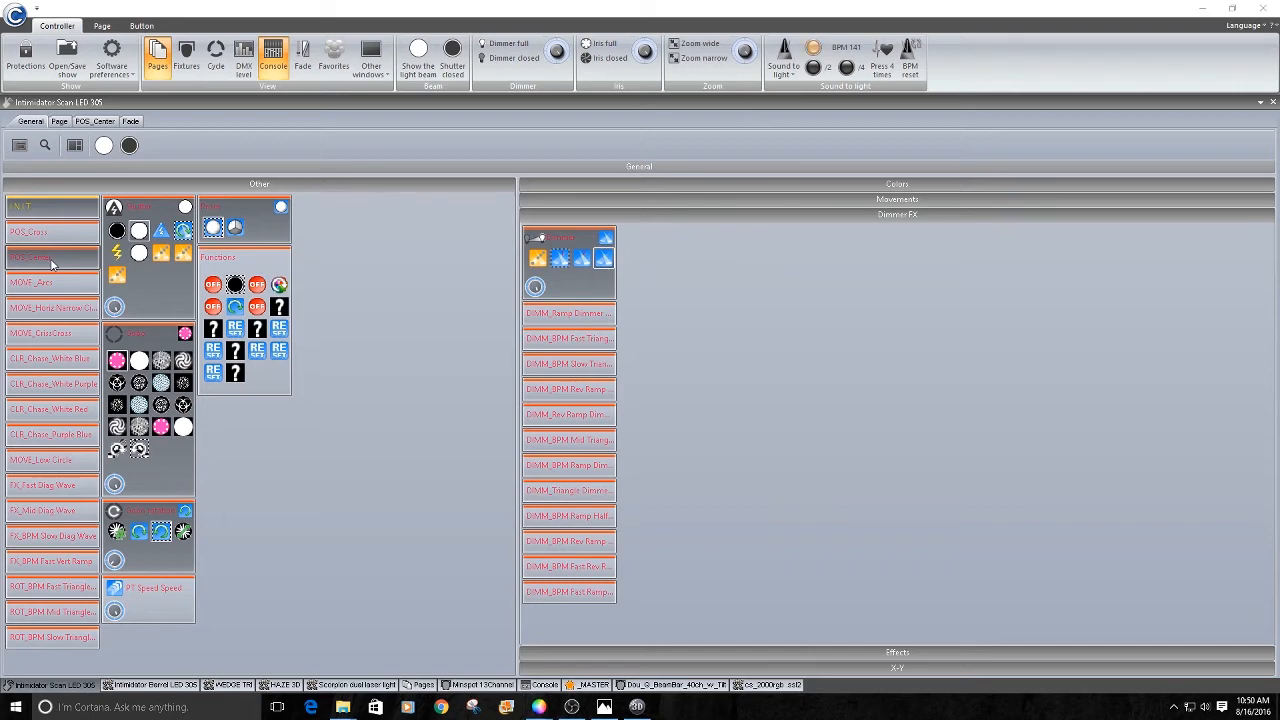
double_click(52, 264)
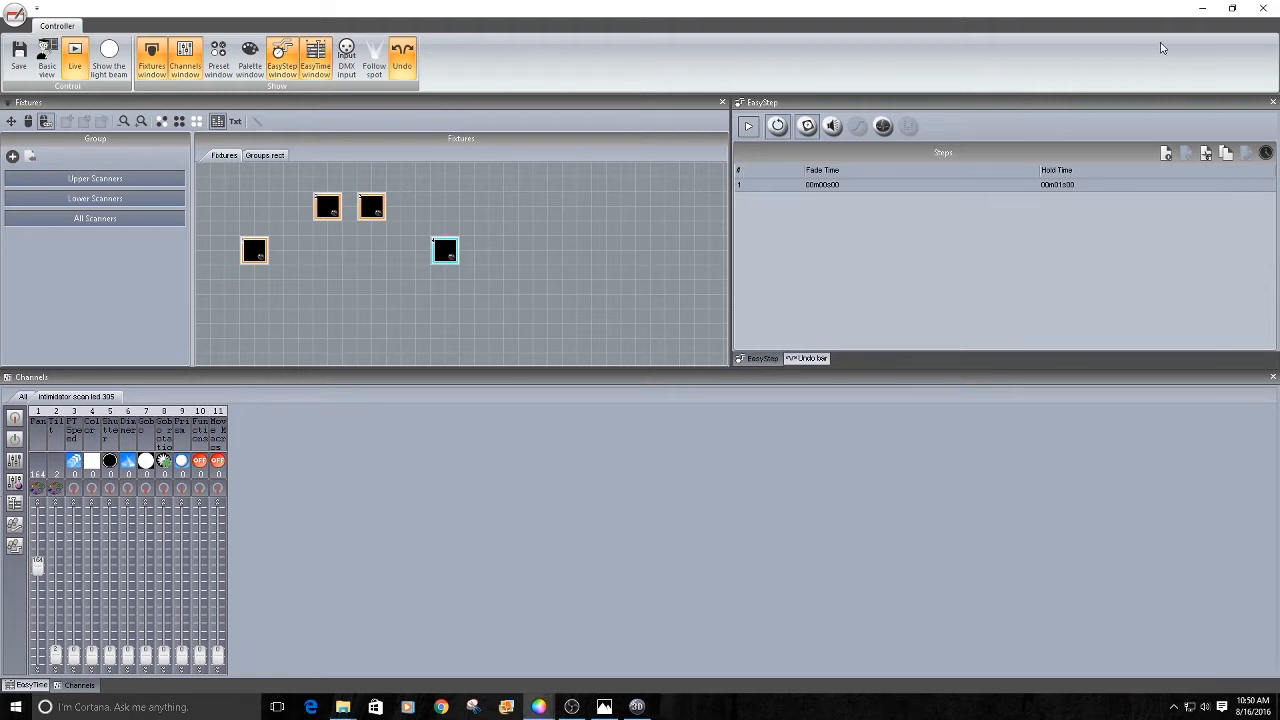
click(1260, 8)
click(650, 376)
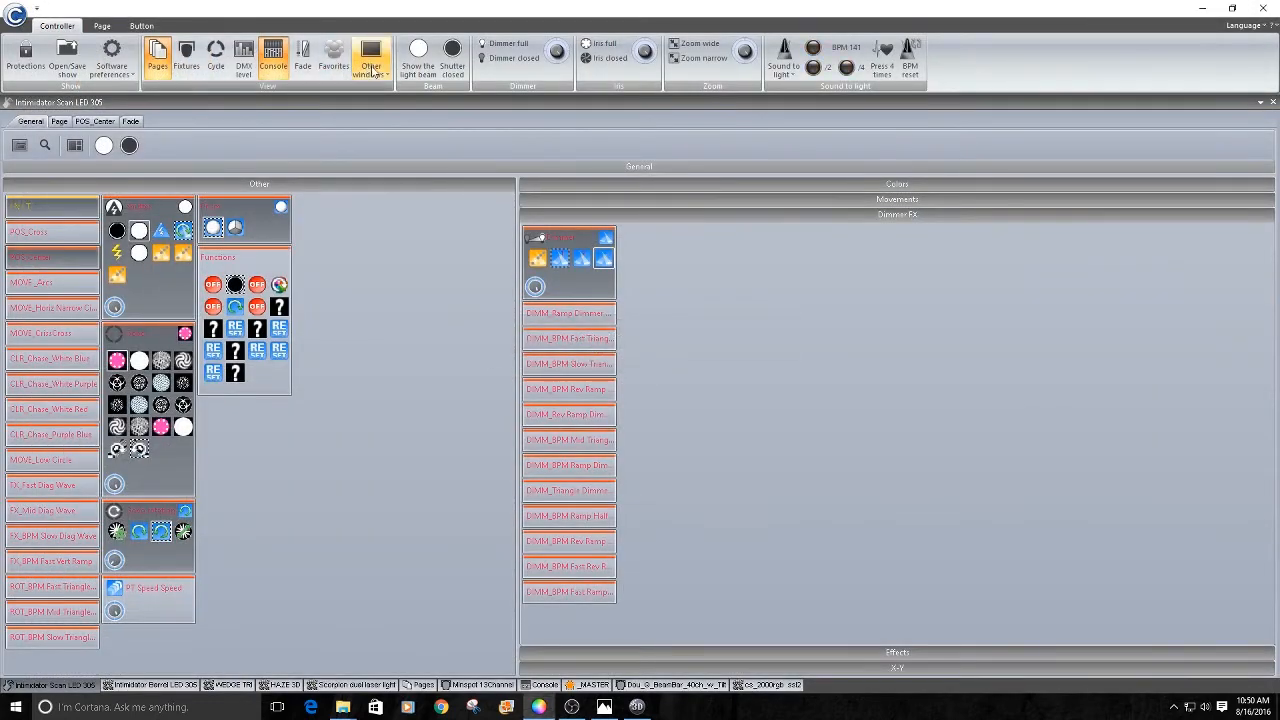
Step: Open the Scanners Center palette and display the 16-bit position of the Intimidator Scan Mid Left fixture
click(374, 70)
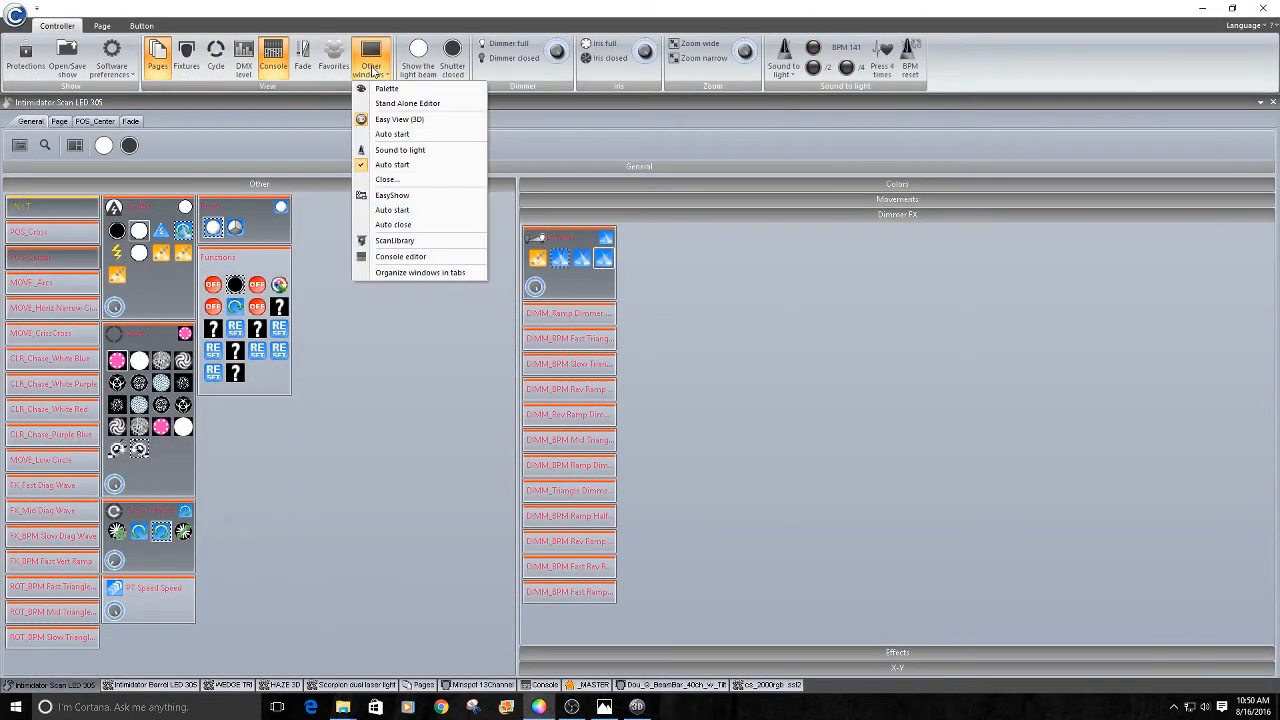
click(388, 90)
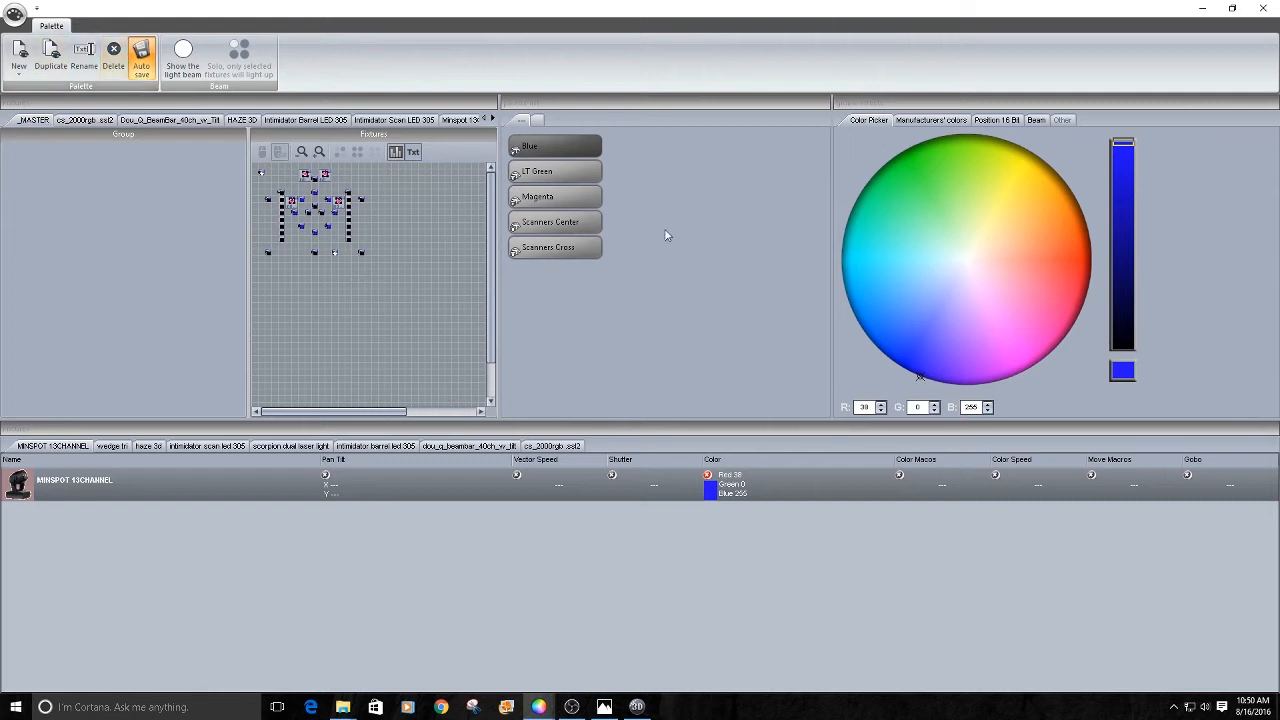
click(538, 228)
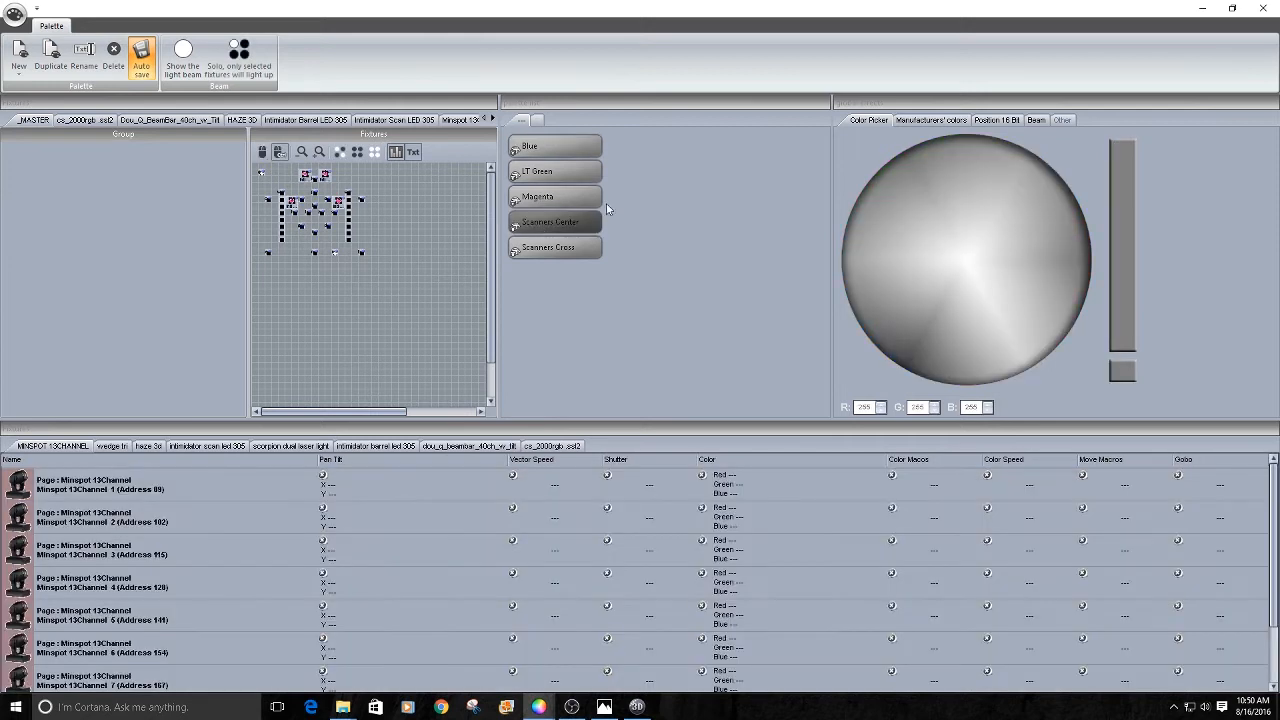
click(204, 447)
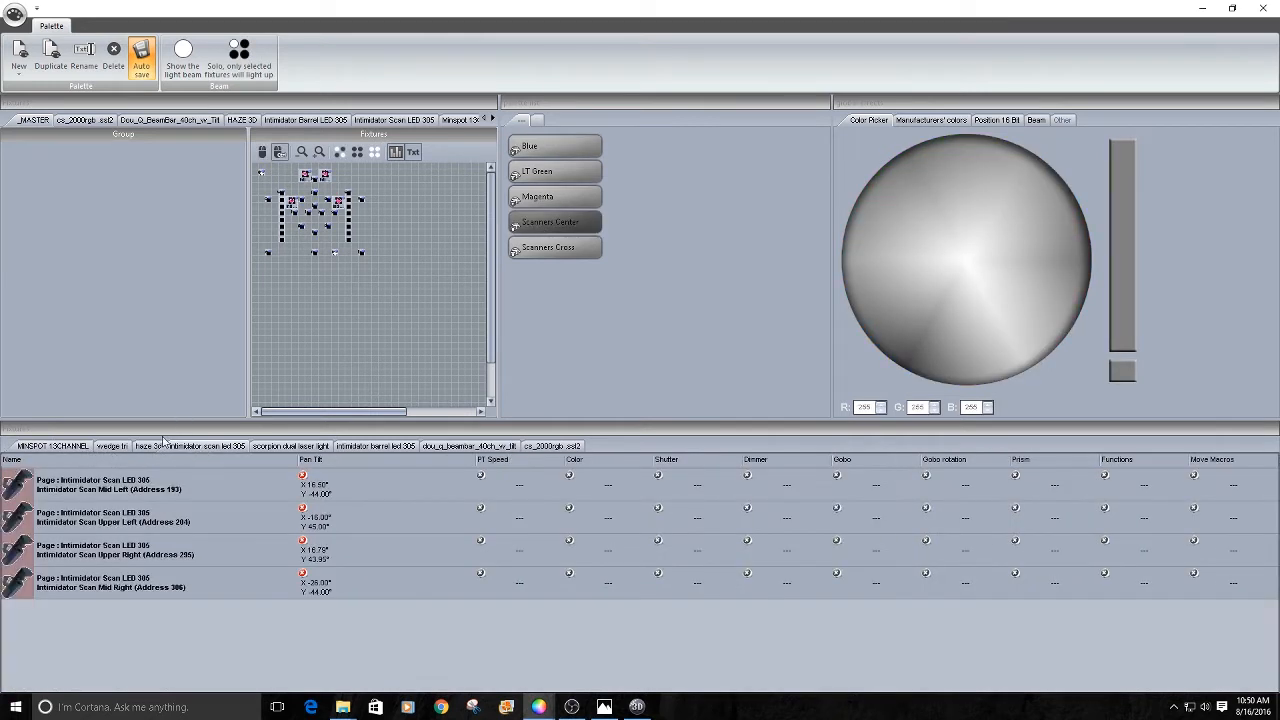
click(121, 492)
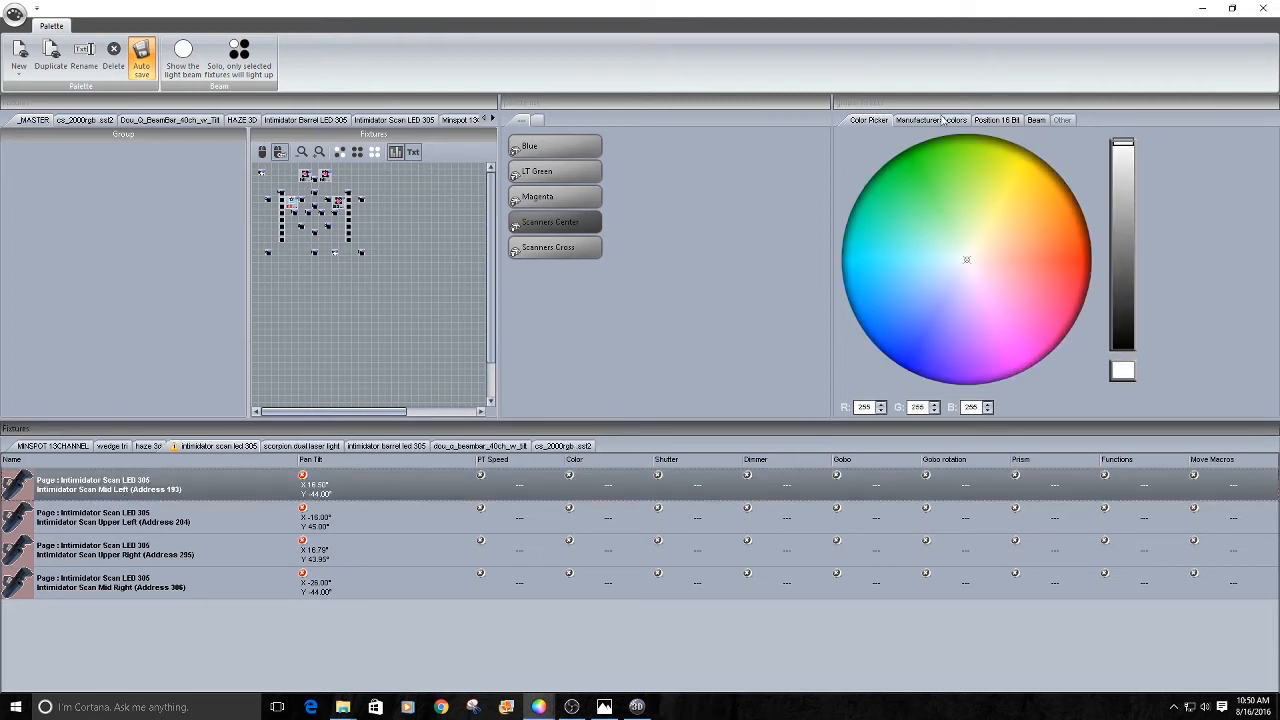
click(998, 121)
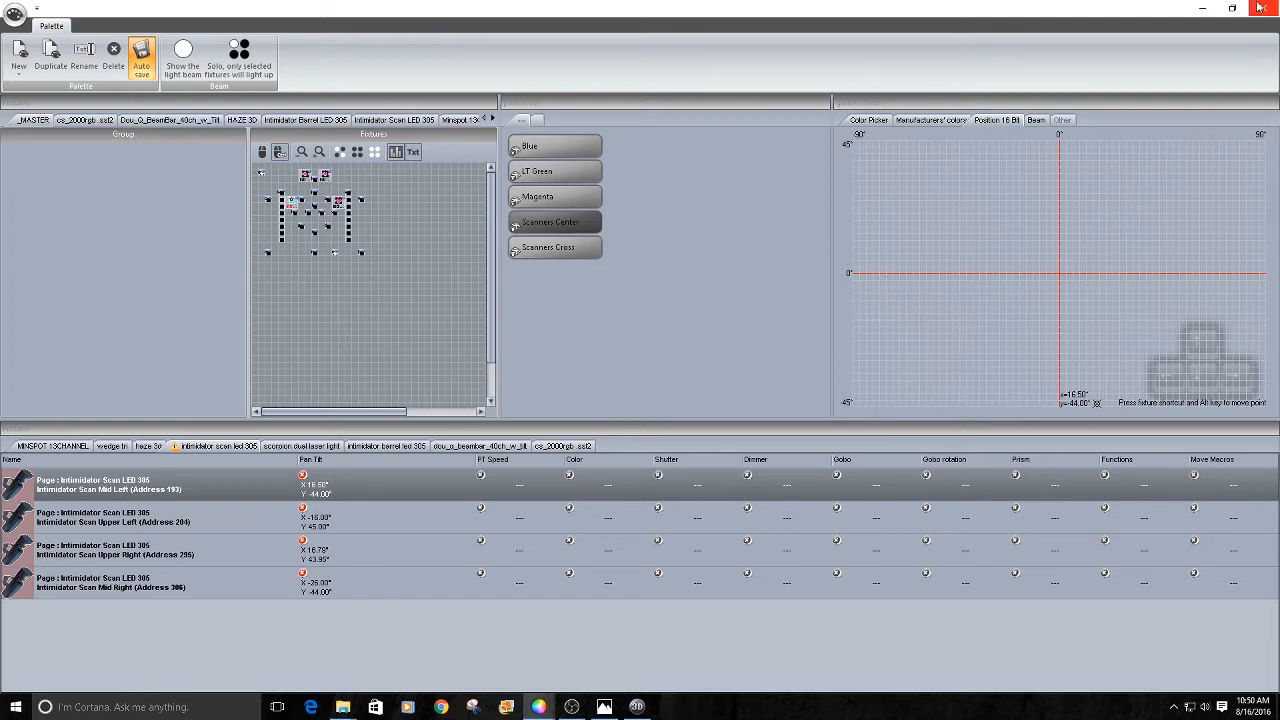
Step: Examine the stored positions of the Upper Left, Upper Right and Mid Right Intimidator scanners, and close the palette editor
ctrl+click(147, 531)
ctrl+click(124, 549)
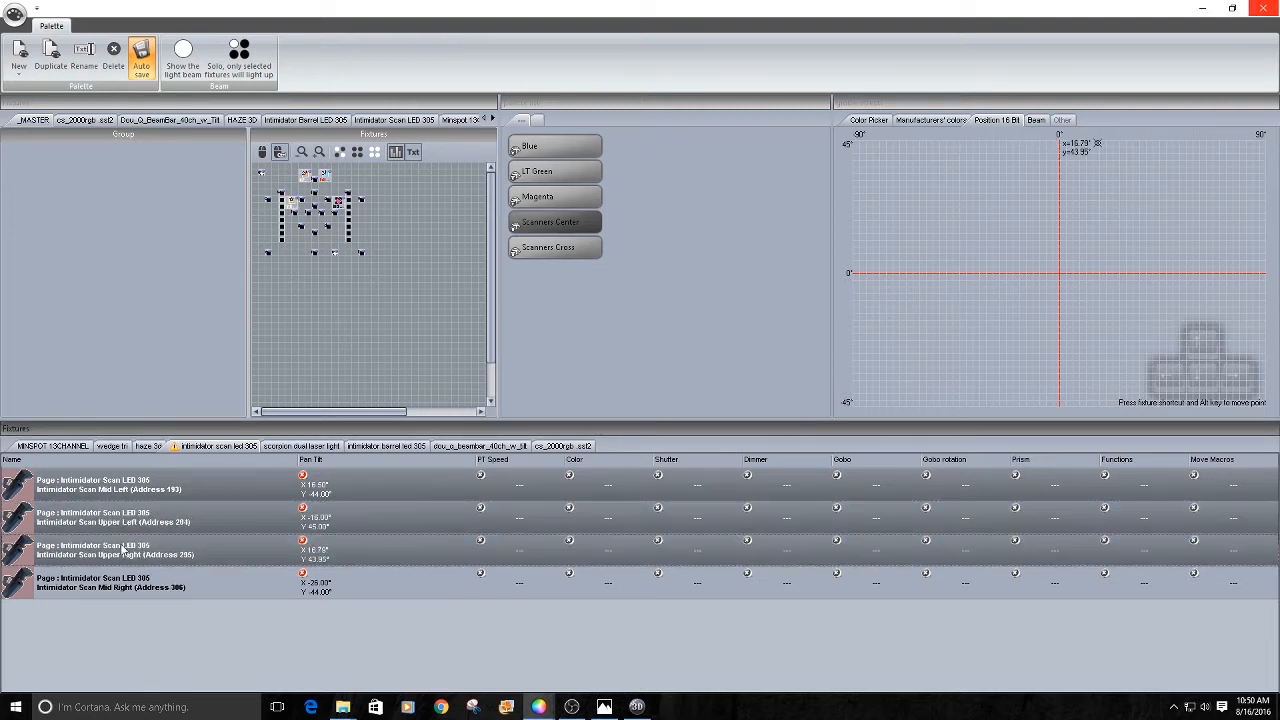
ctrl+click(114, 578)
ctrl+click(122, 548)
ctrl+click(122, 520)
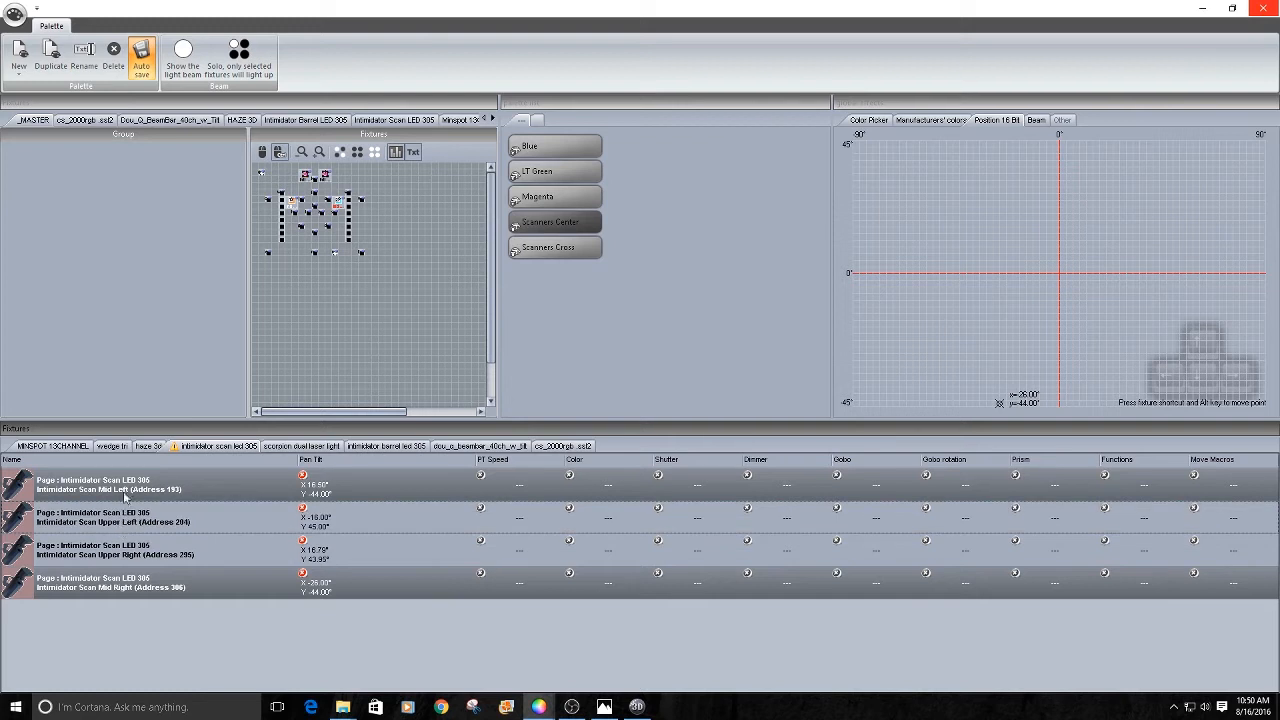
ctrl+click(125, 495)
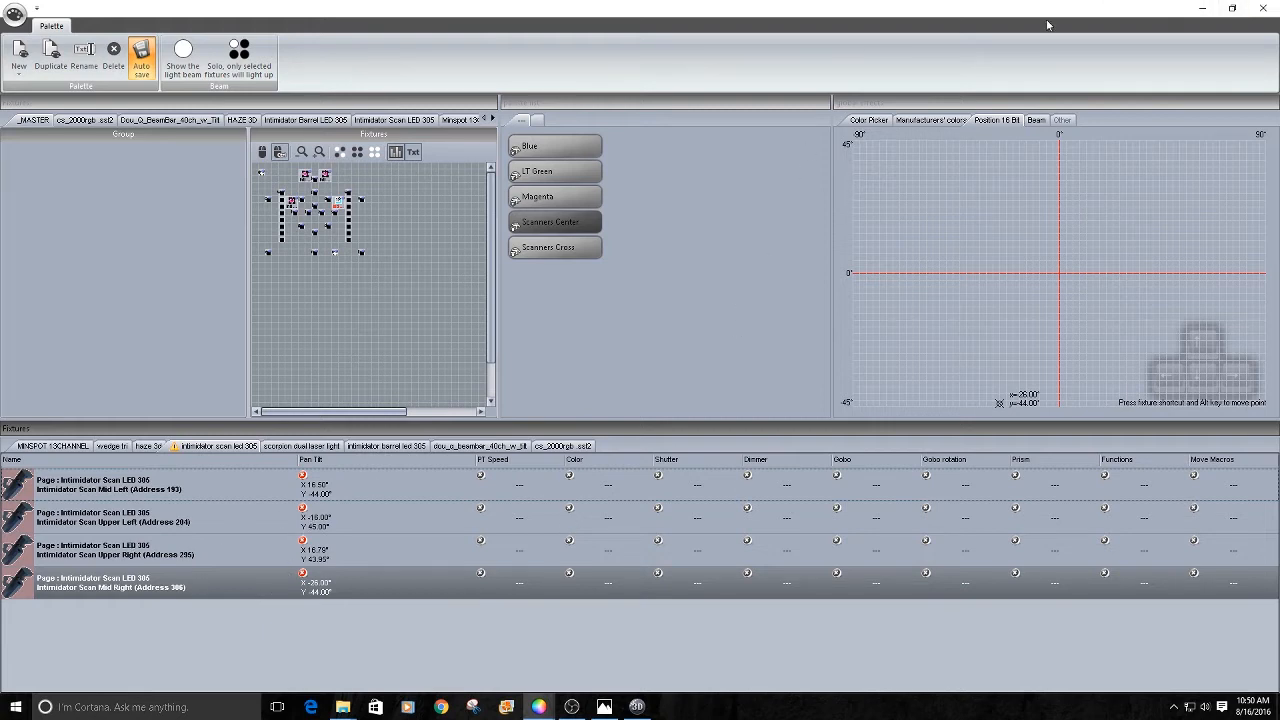
click(1261, 8)
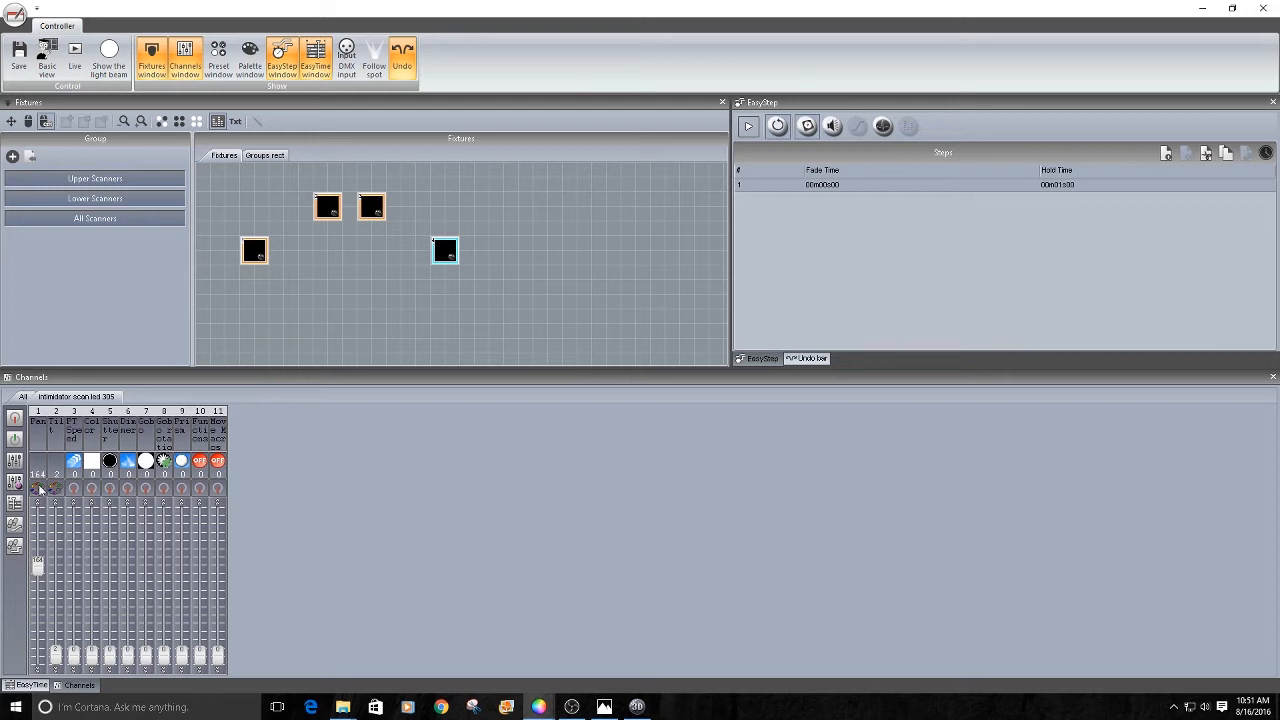
Step: Assign the Scanners Center palette to the scanners' Pan channel, and preview the POS_Center scene in Easy View
right_click(38, 488)
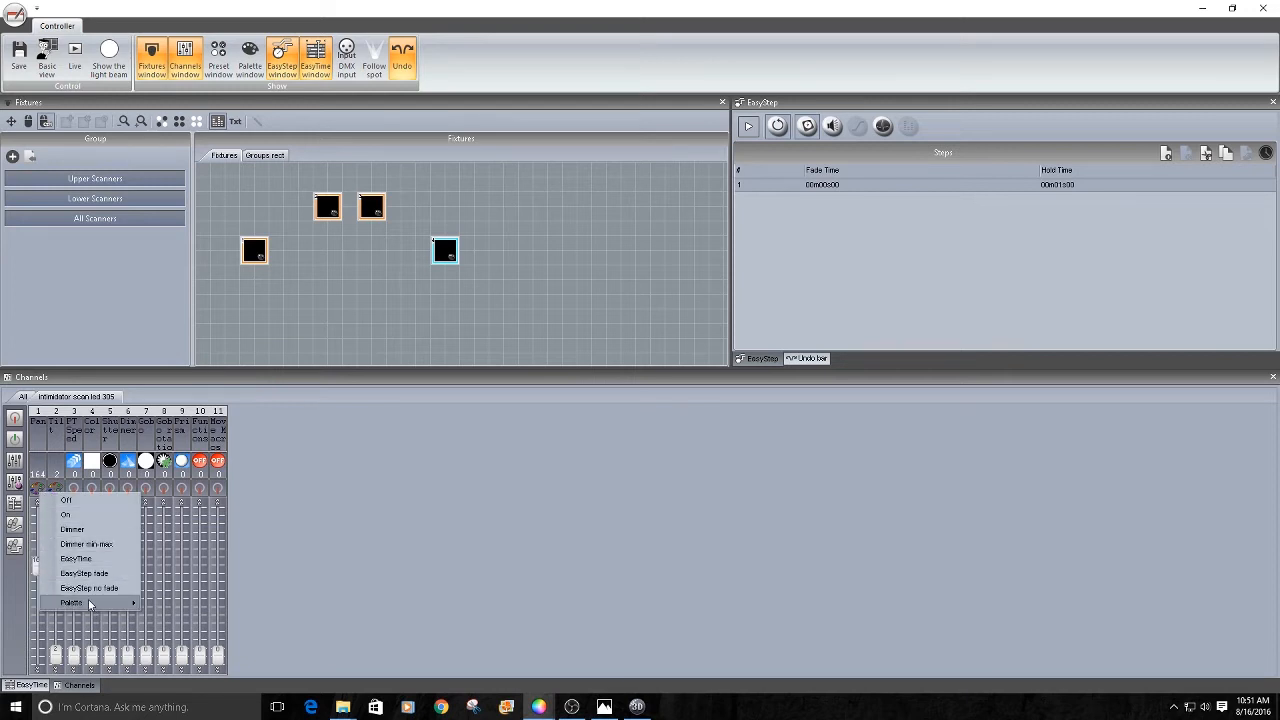
mouse_move(89, 604)
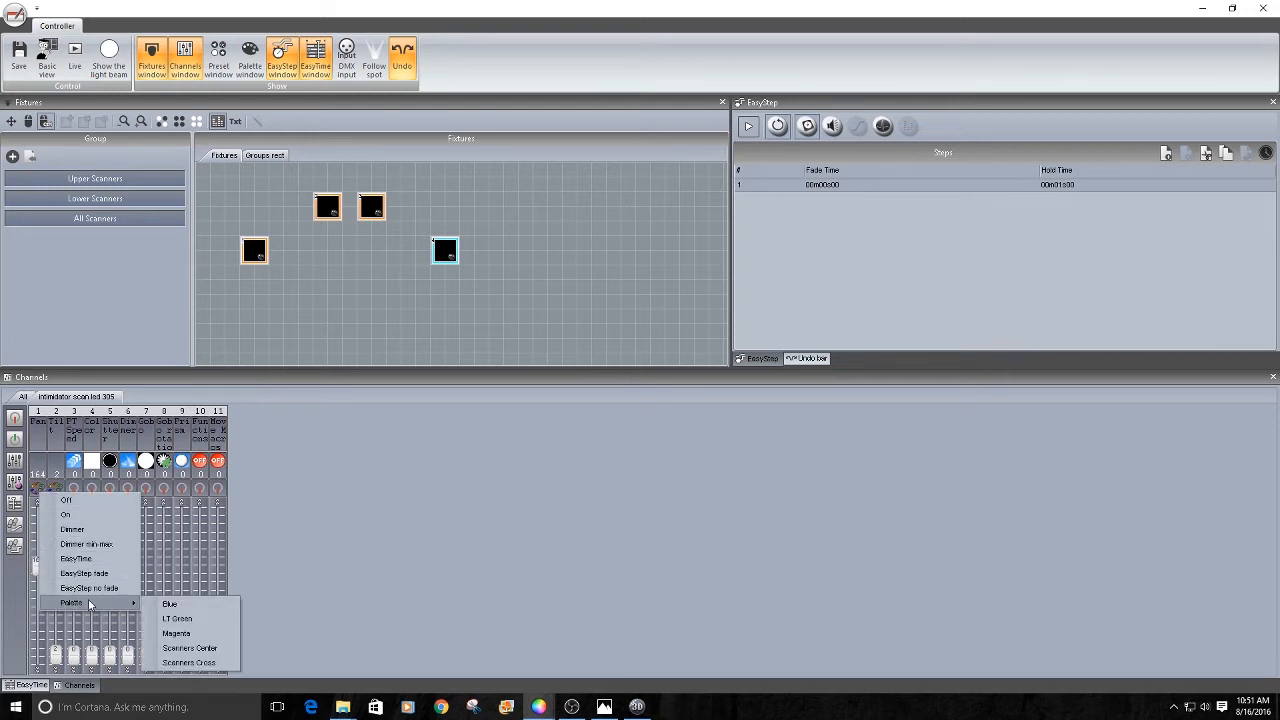
click(196, 648)
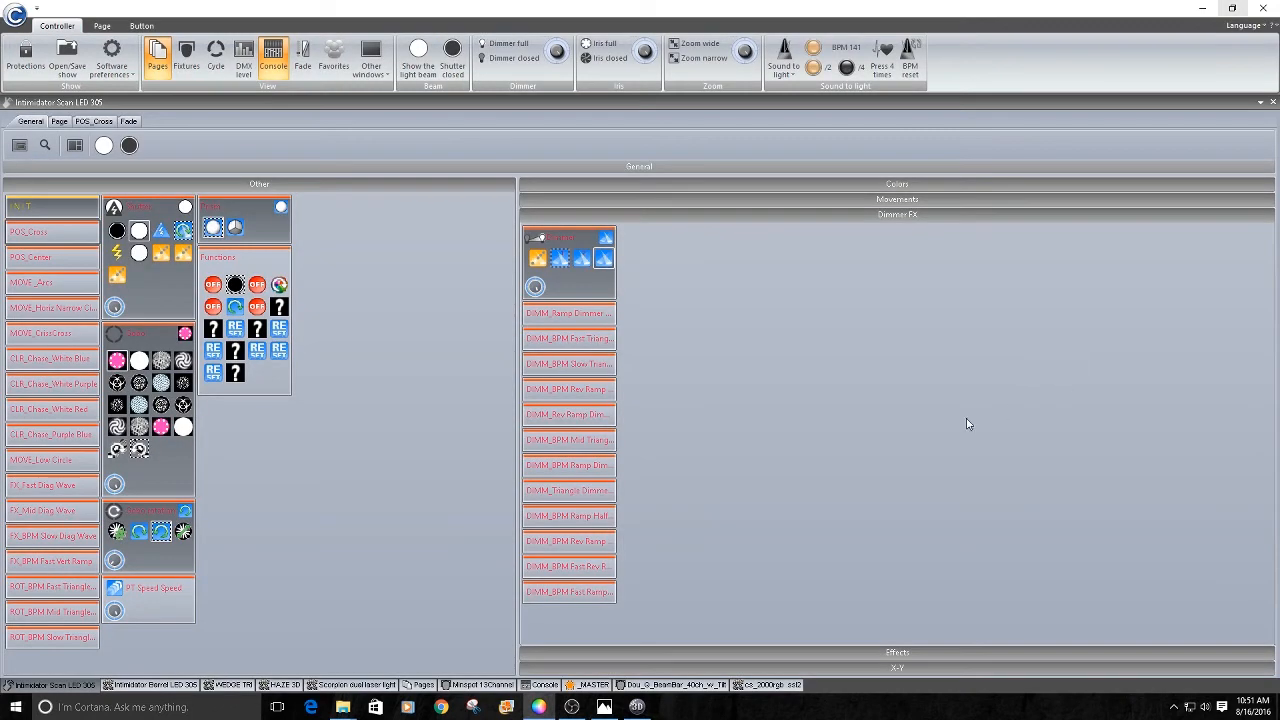
click(45, 258)
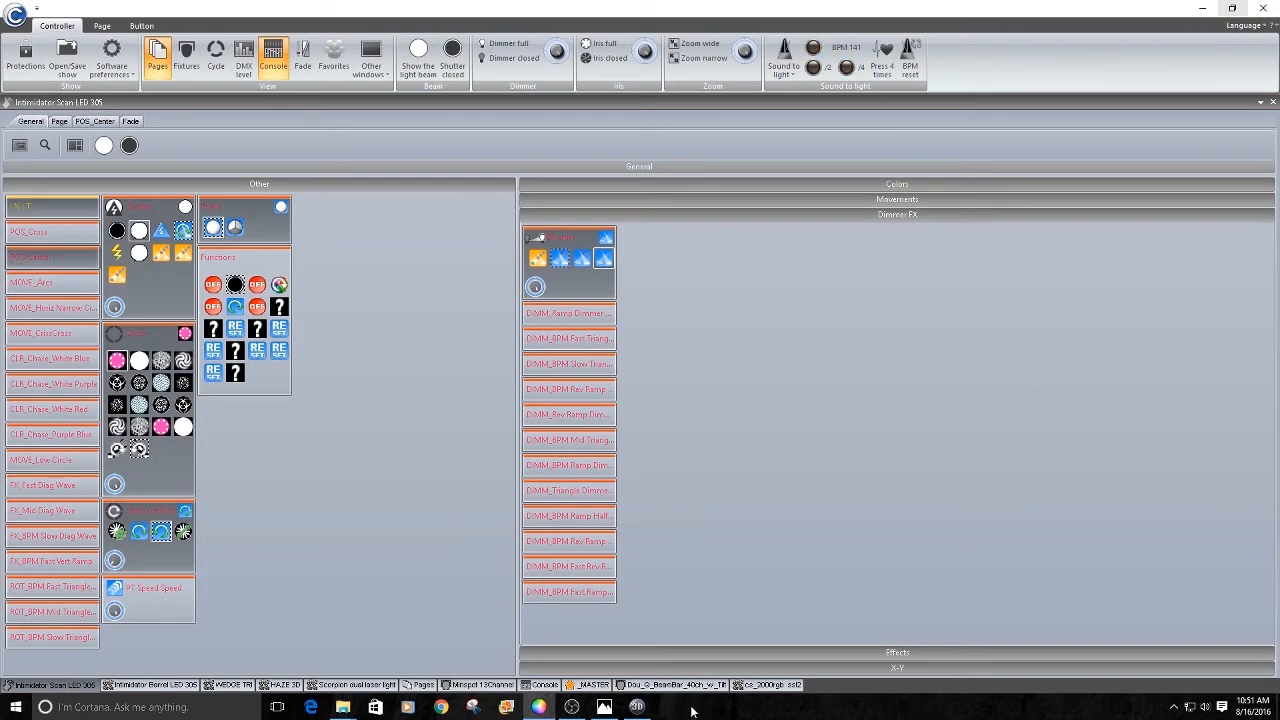
click(637, 706)
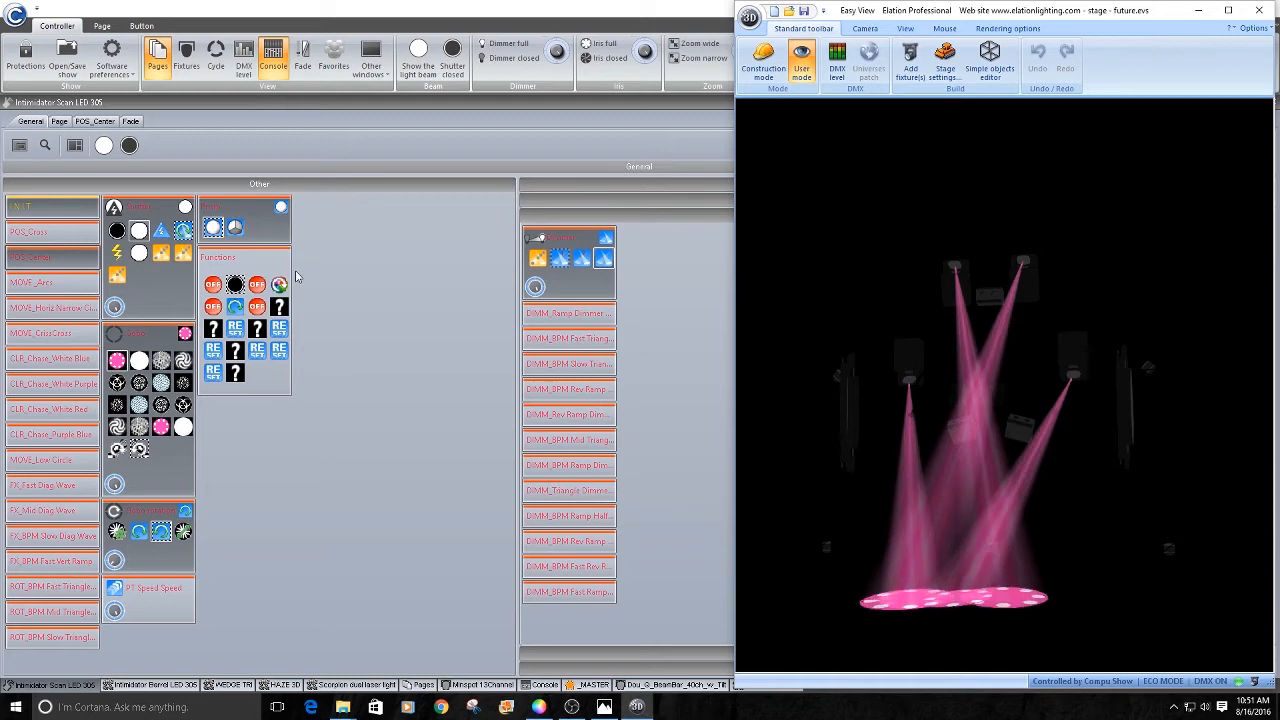
Step: Set the pan of Intimidator Scan Mid Left to 90° in the Scanners Center palette, and check the beams in Easy View
click(369, 63)
click(388, 89)
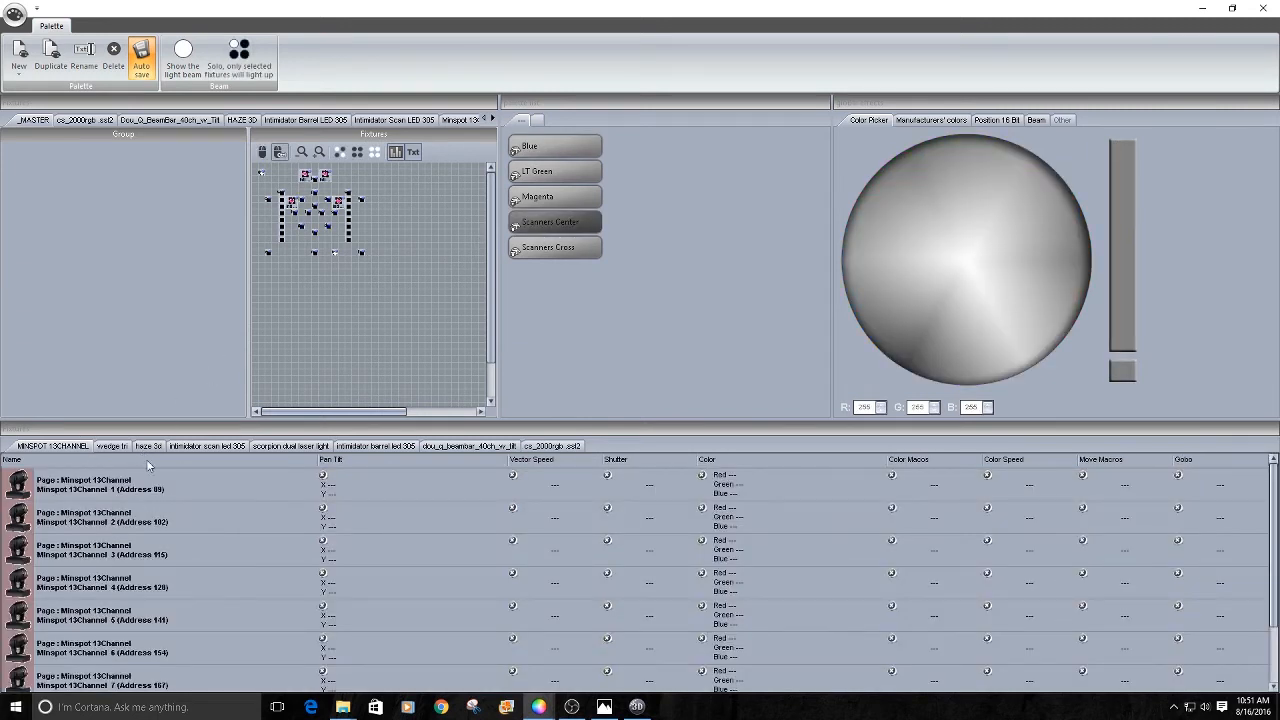
click(211, 446)
click(206, 486)
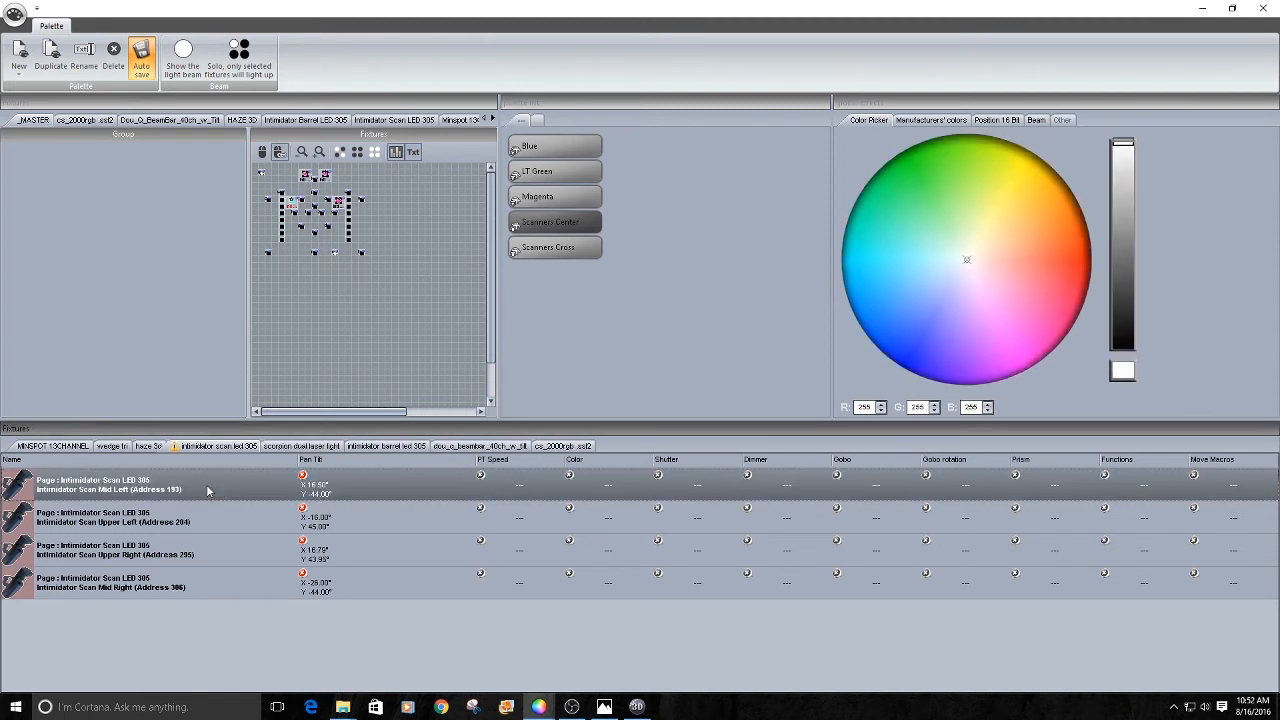
click(997, 120)
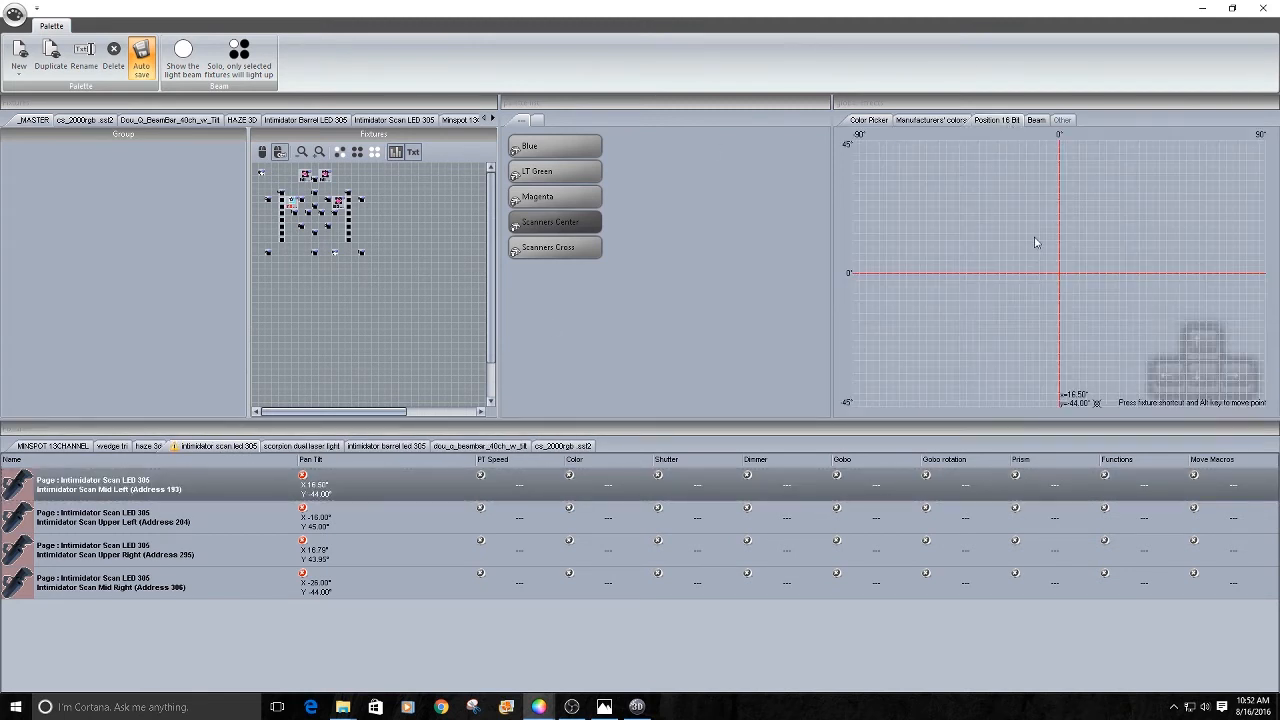
key(Right)
key(Right)
key(Right)
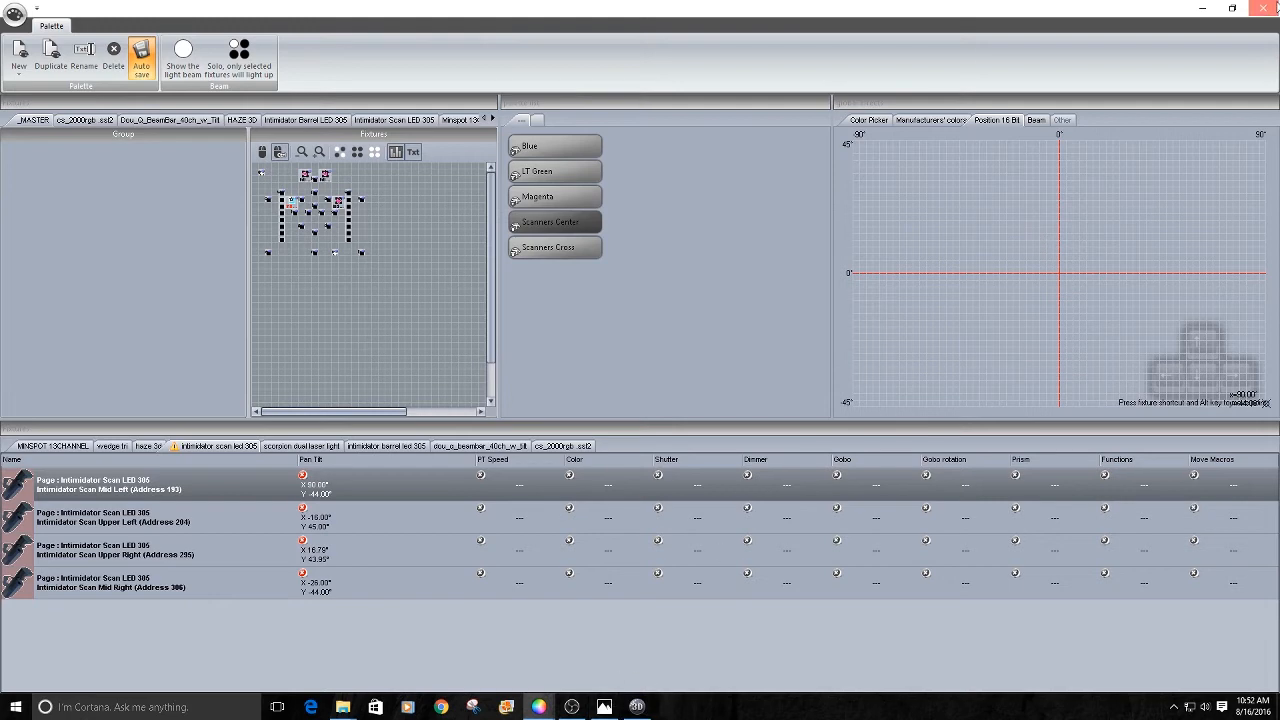
click(1264, 8)
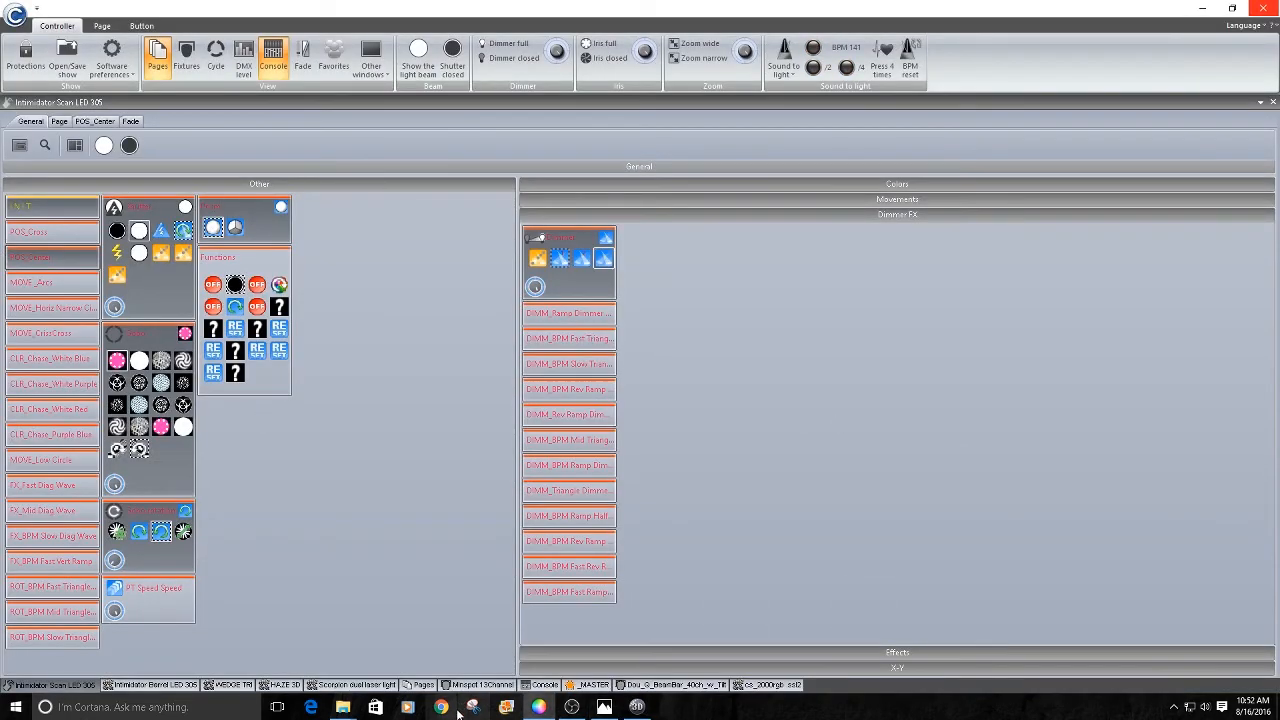
click(637, 707)
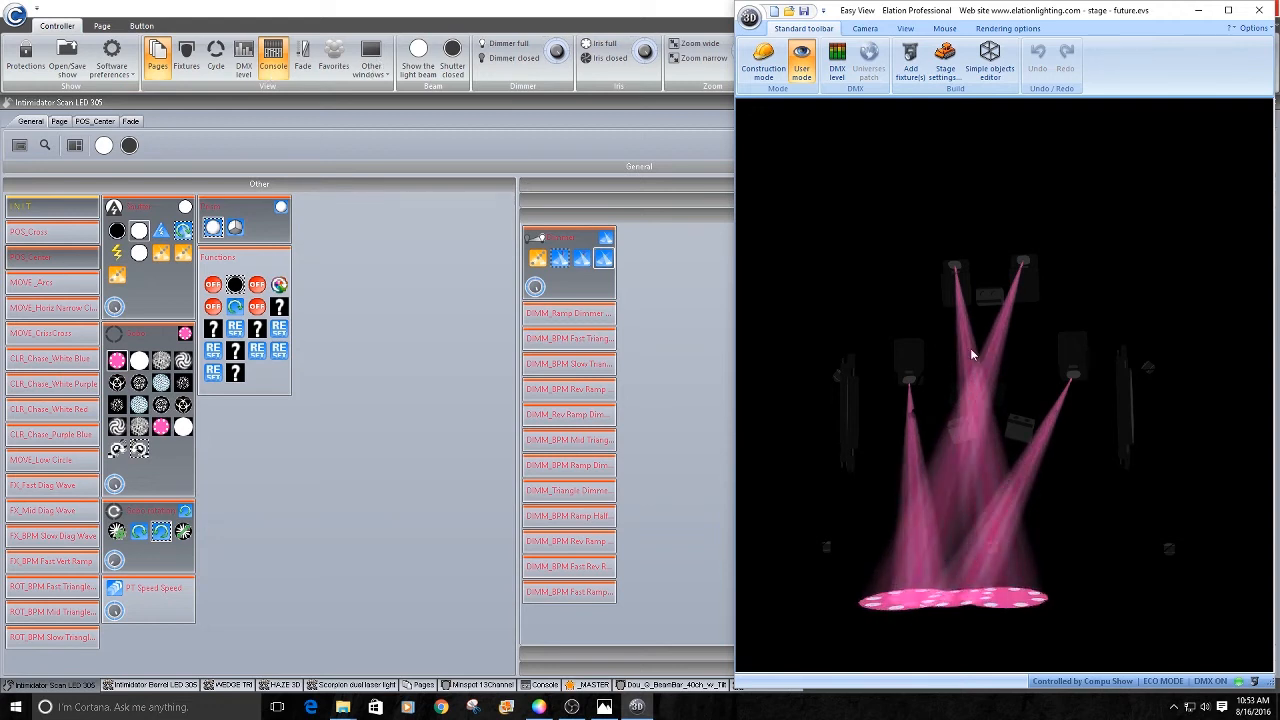
Step: Move the Intimidator Scan Mid Left position in the Scanners Center palette to X 18.96° and Y -44.64°
click(371, 60)
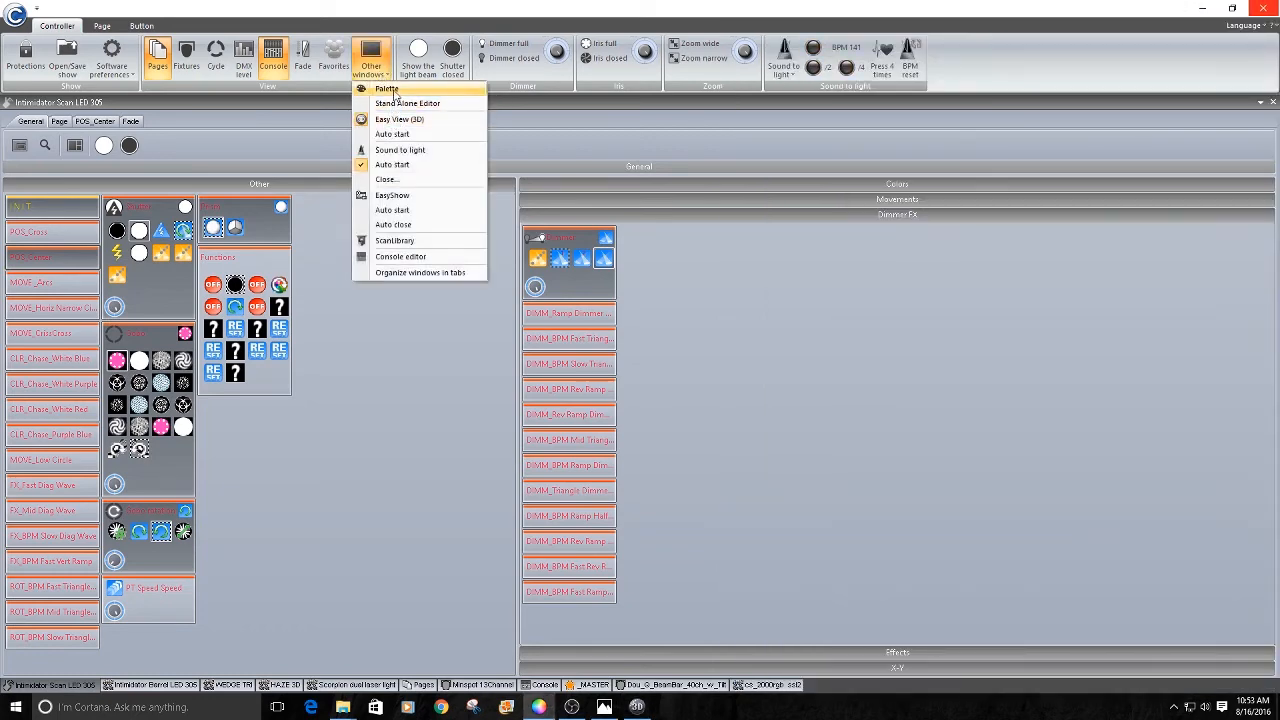
click(390, 88)
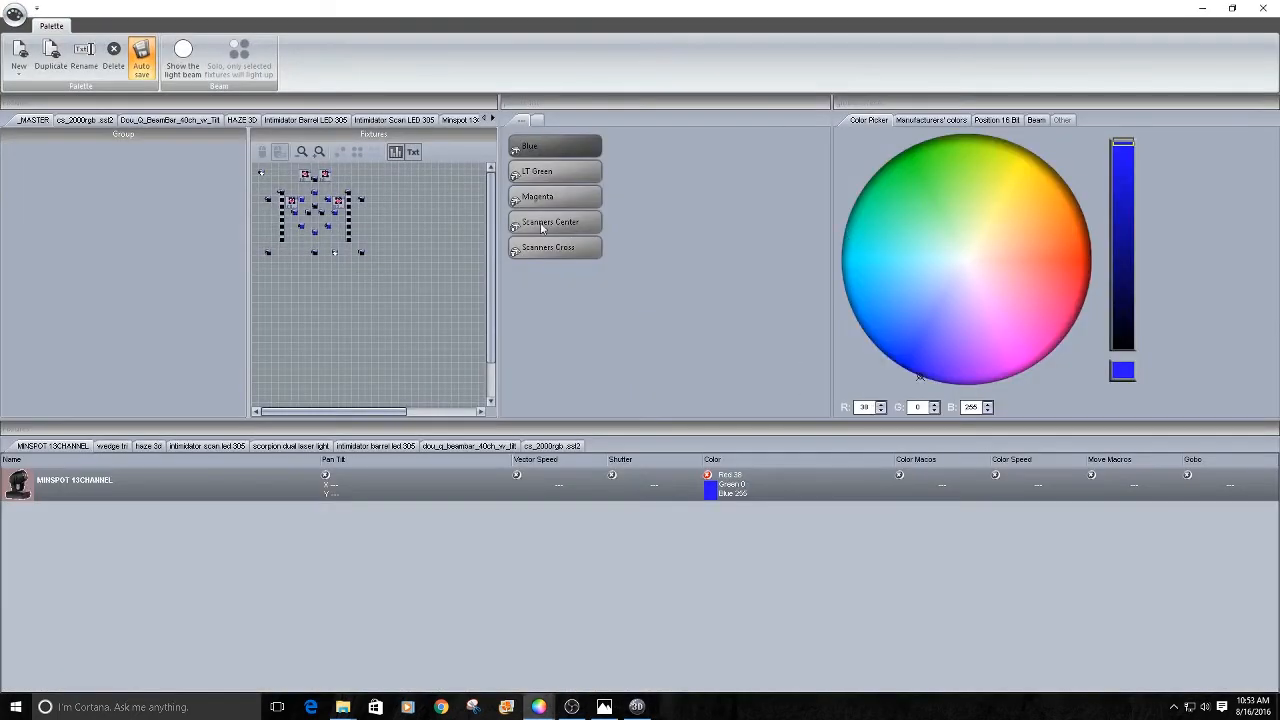
click(541, 225)
click(992, 122)
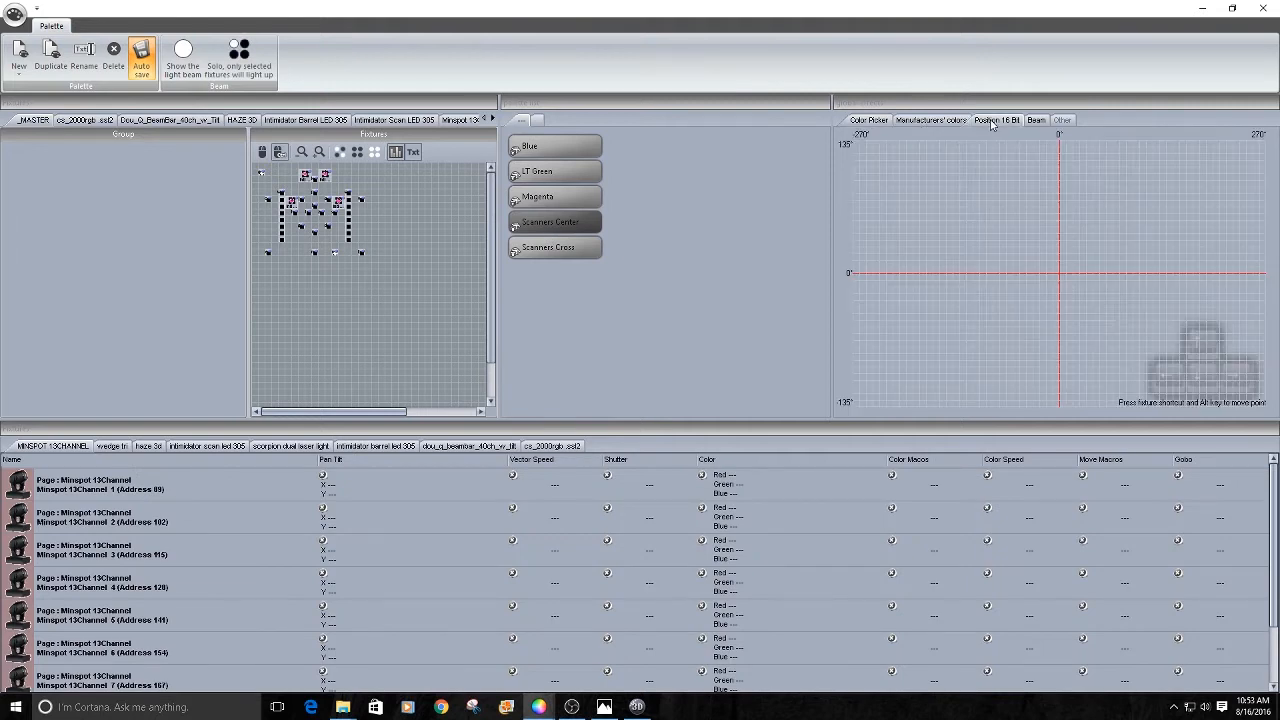
click(196, 446)
click(151, 485)
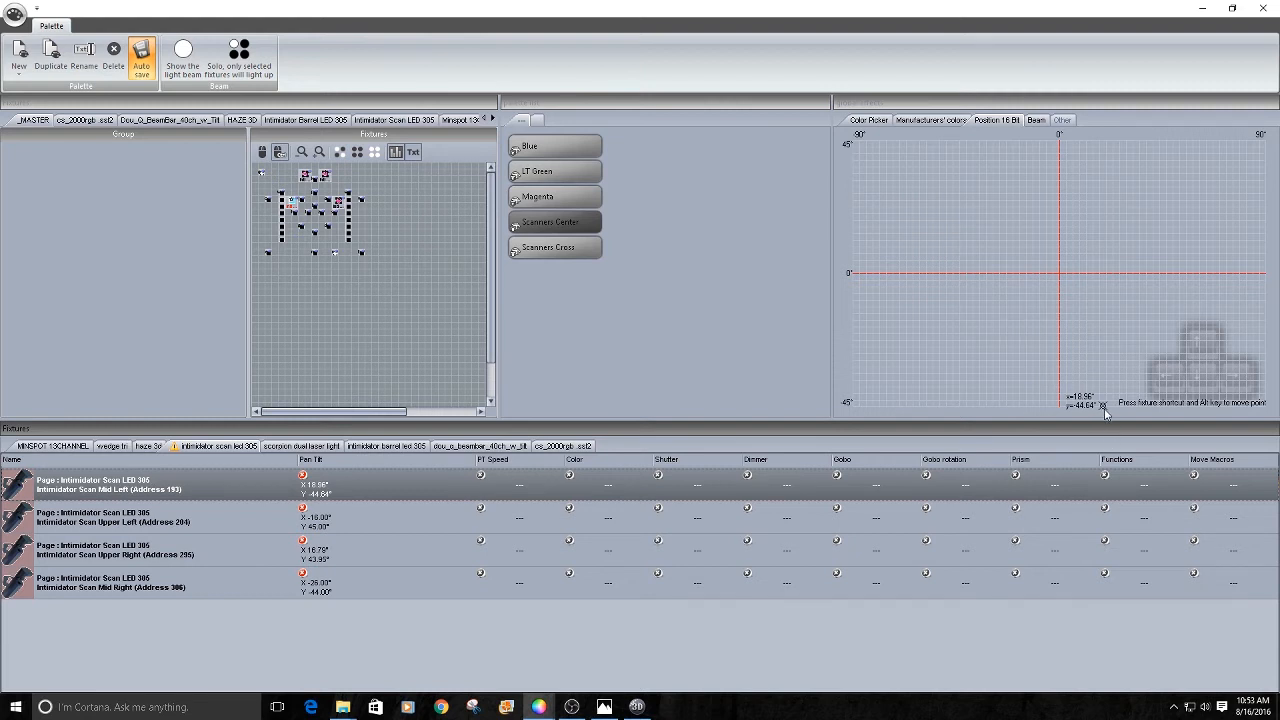
Step: Examine the palette position of the Upper Left scanner, and that of the Upper Right scanner on its own
ctrl+click(248, 518)
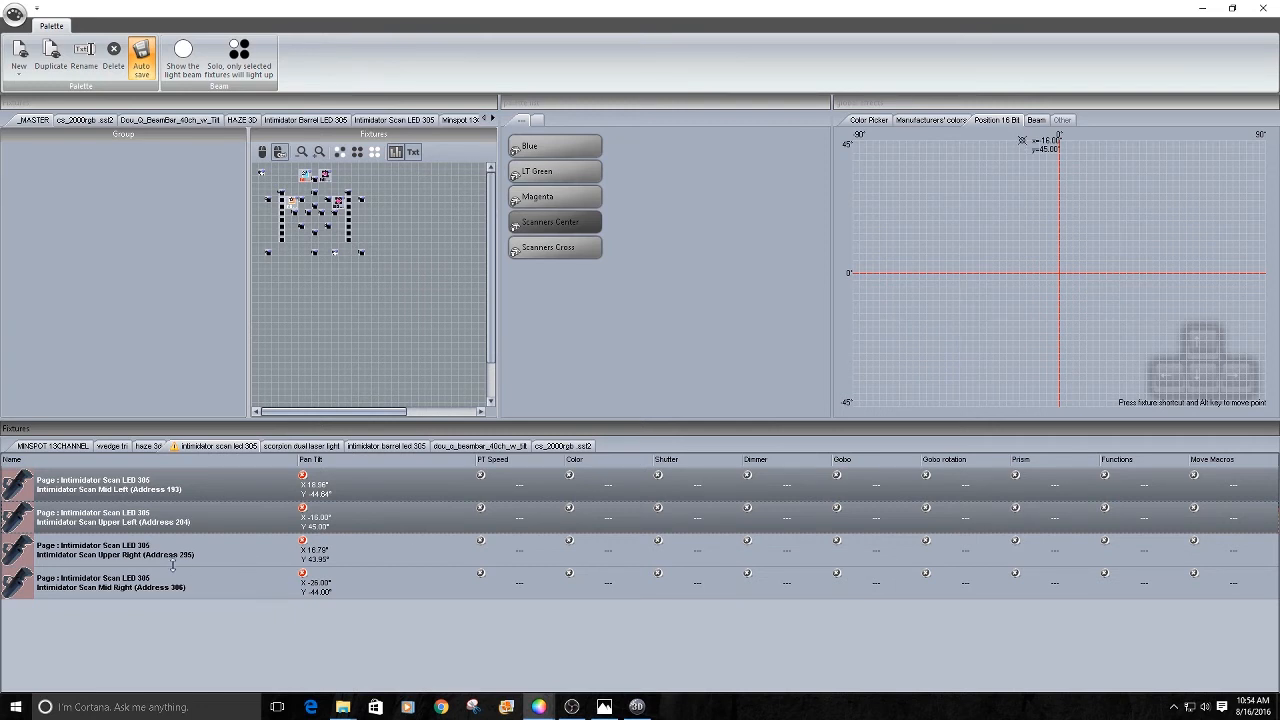
ctrl+click(174, 520)
ctrl+click(174, 491)
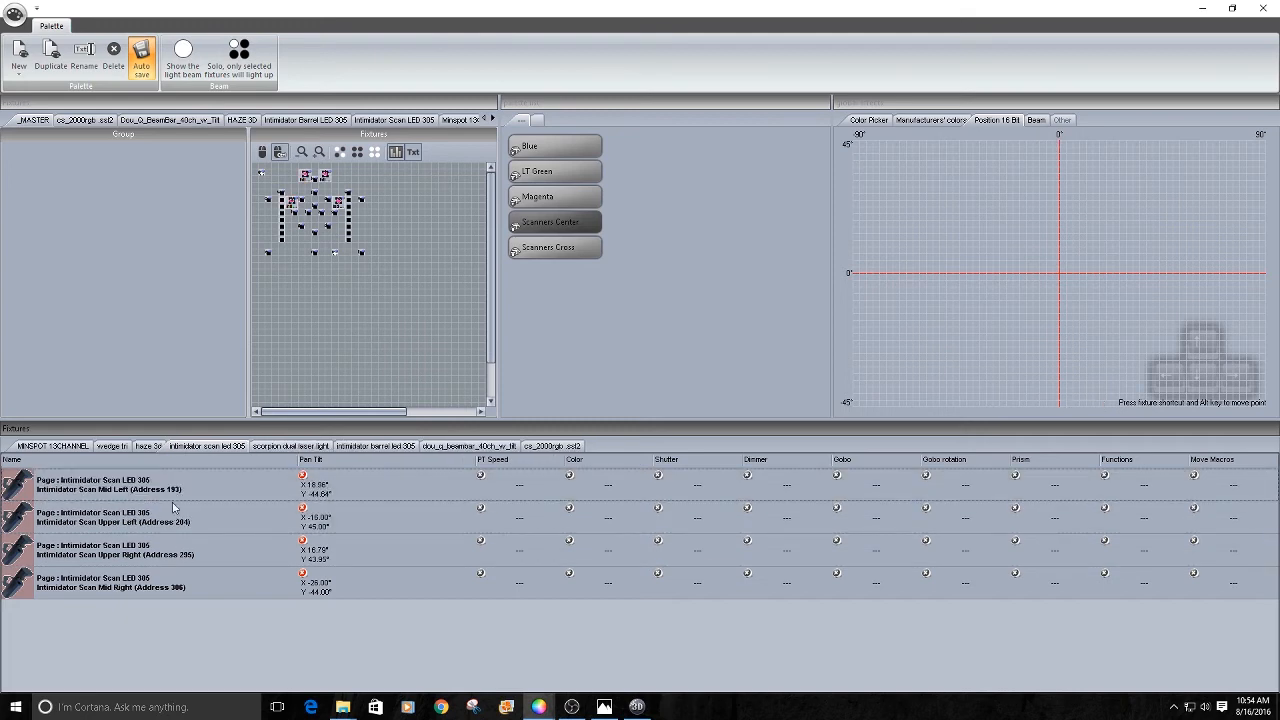
click(168, 554)
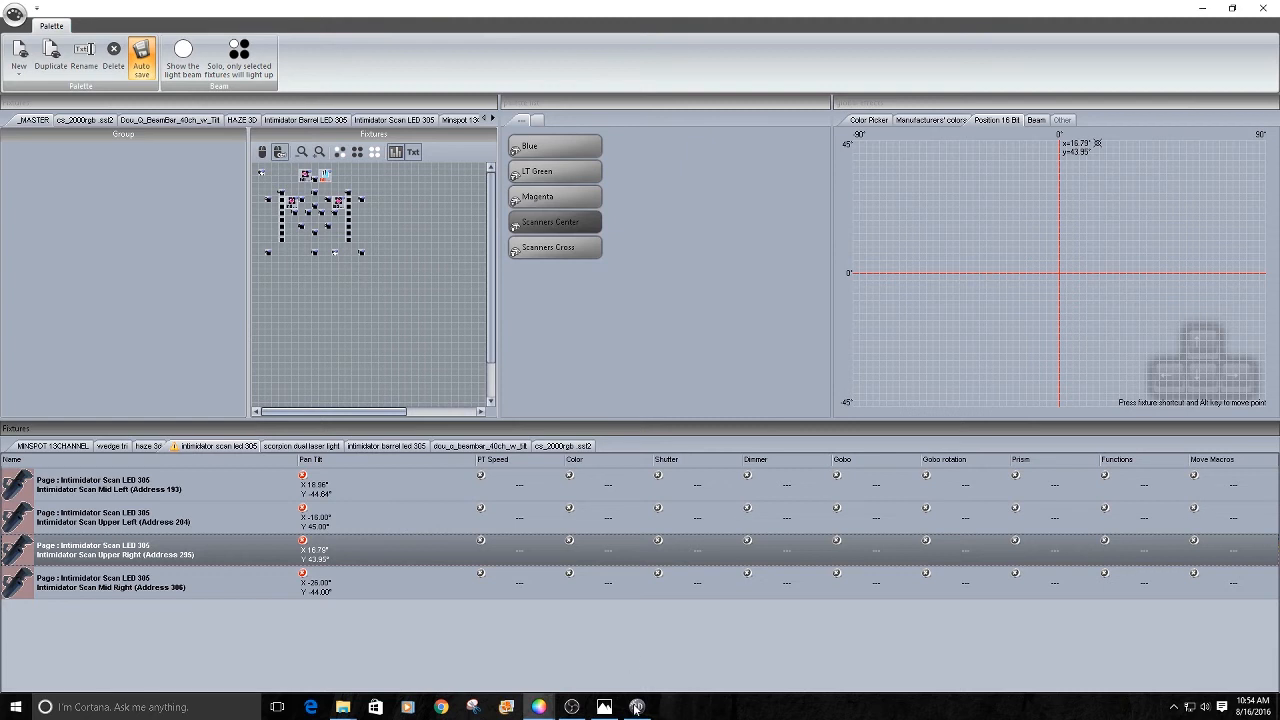
Step: Check the scanner beams in the Easy View 3D window, and bring up the Compushow structure diagram in Photos
mouse_move(636, 710)
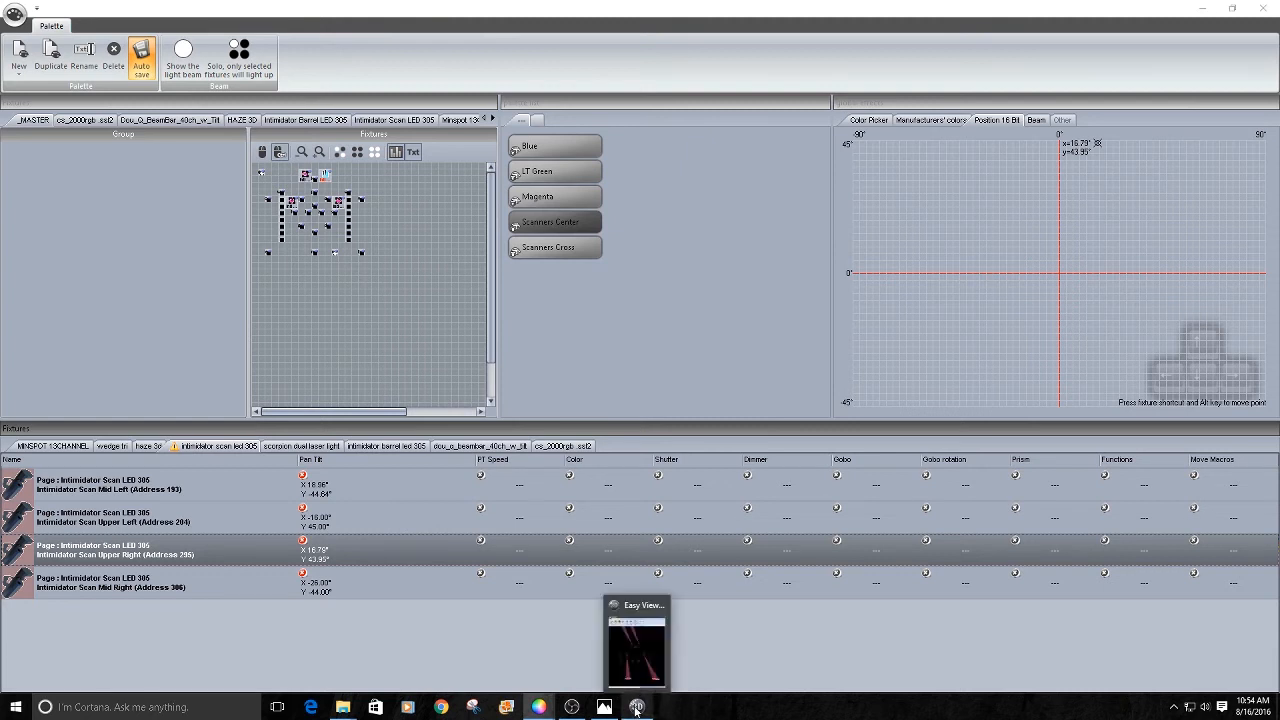
click(636, 655)
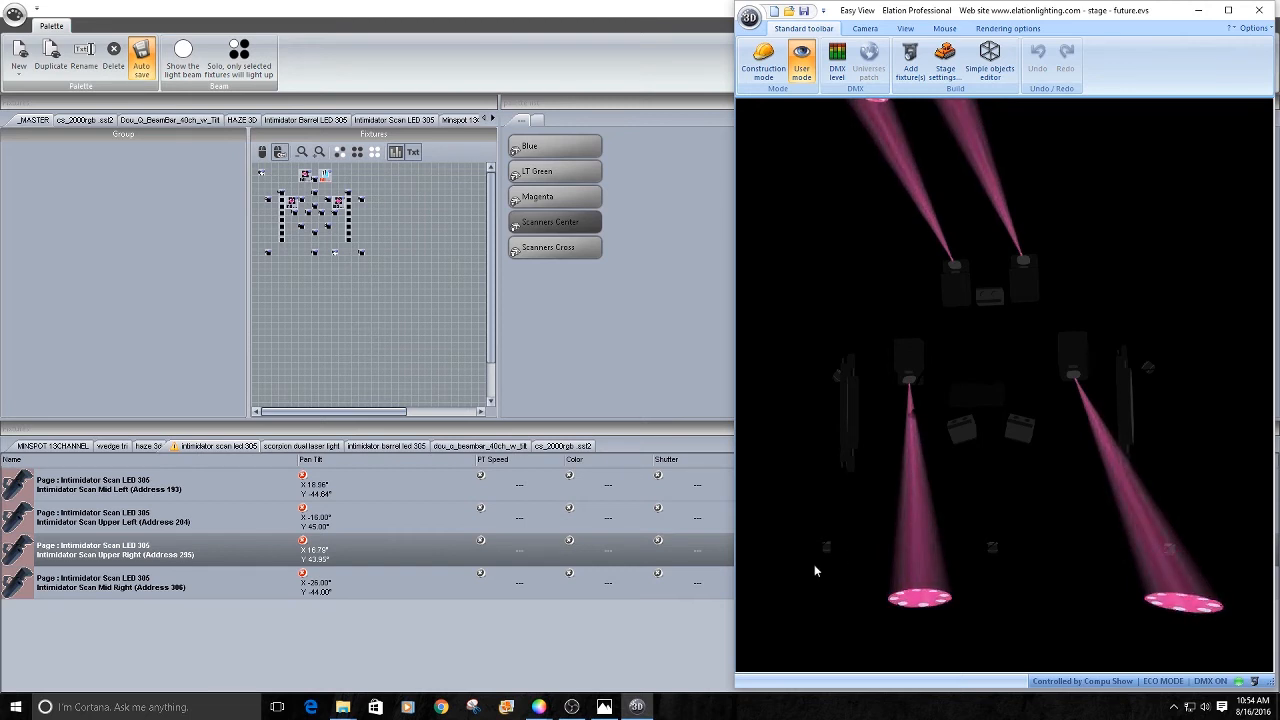
click(604, 706)
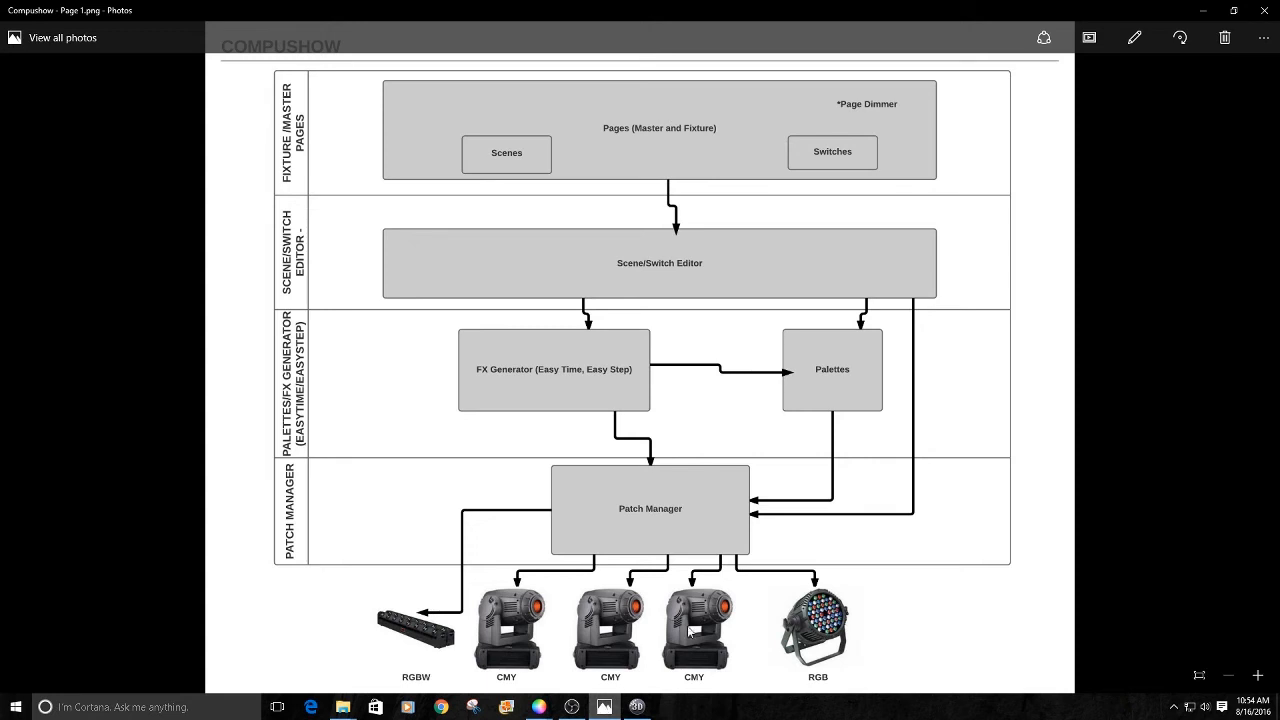